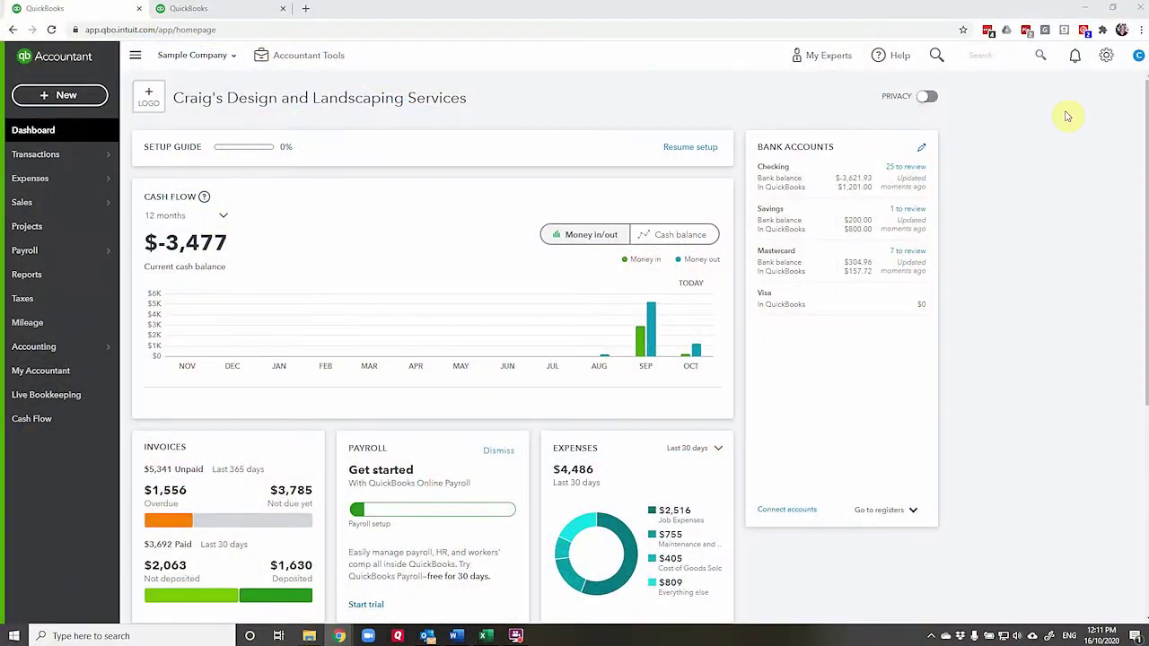
Open the gear menu of company settings, lists and tools from the dashboard
{"action": "left_click", "coordinate": [1106, 55]}
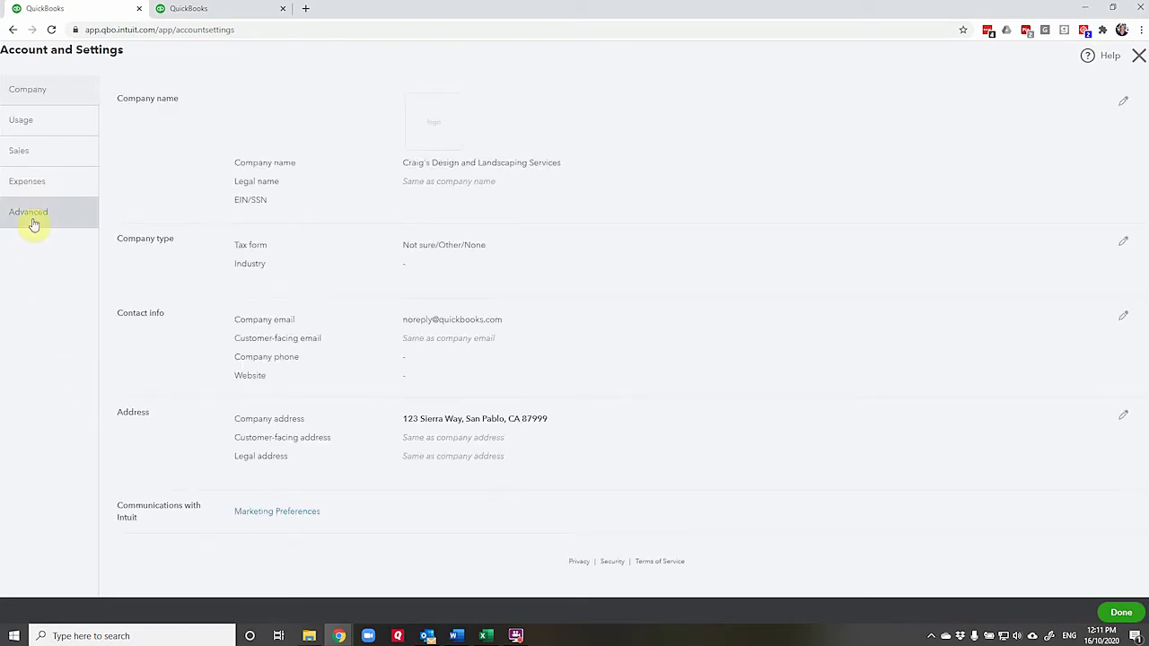
In Advanced settings, switch on Track locations labelled Territory, save, and return to the dashboard
{"action": "left_click", "coordinate": [33, 221]}
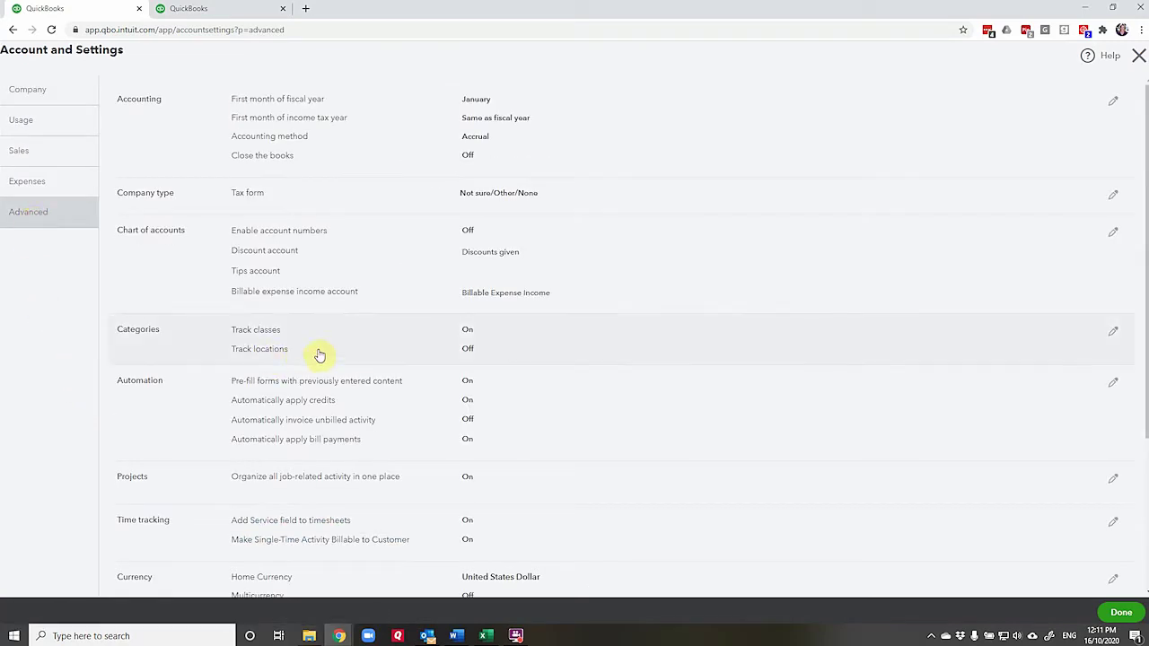
{"action": "left_click", "coordinate": [1115, 332]}
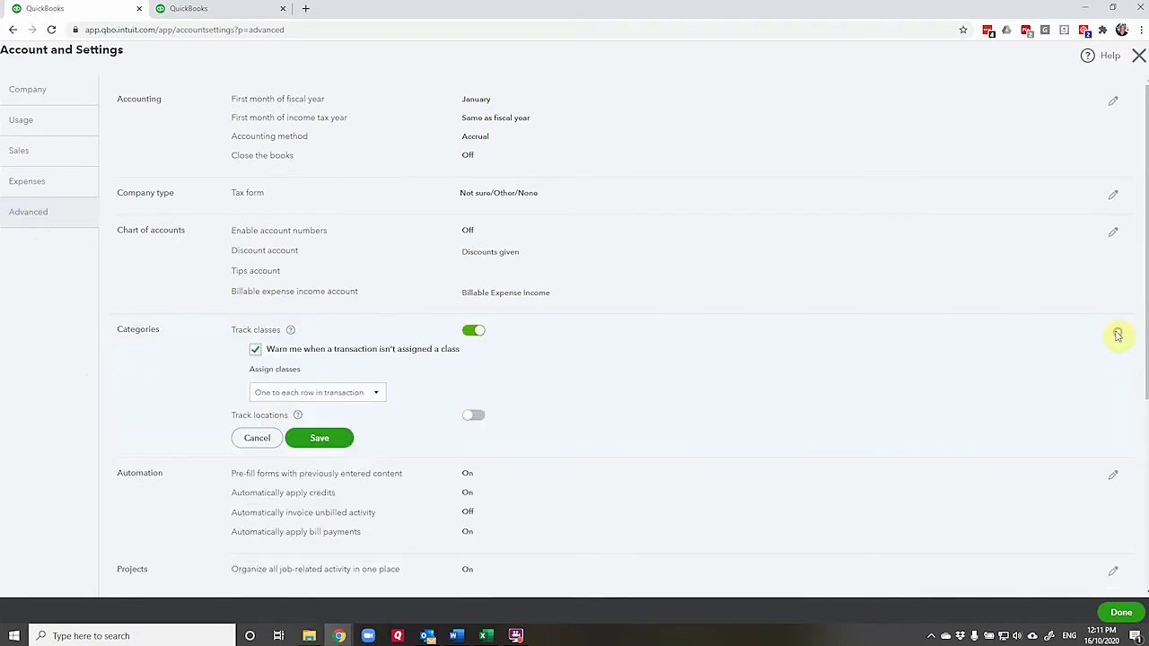
{"action": "left_click", "coordinate": [473, 416]}
{"action": "scroll", "coordinate": [595, 384], "scroll_direction": "down", "scroll_amount": 2}
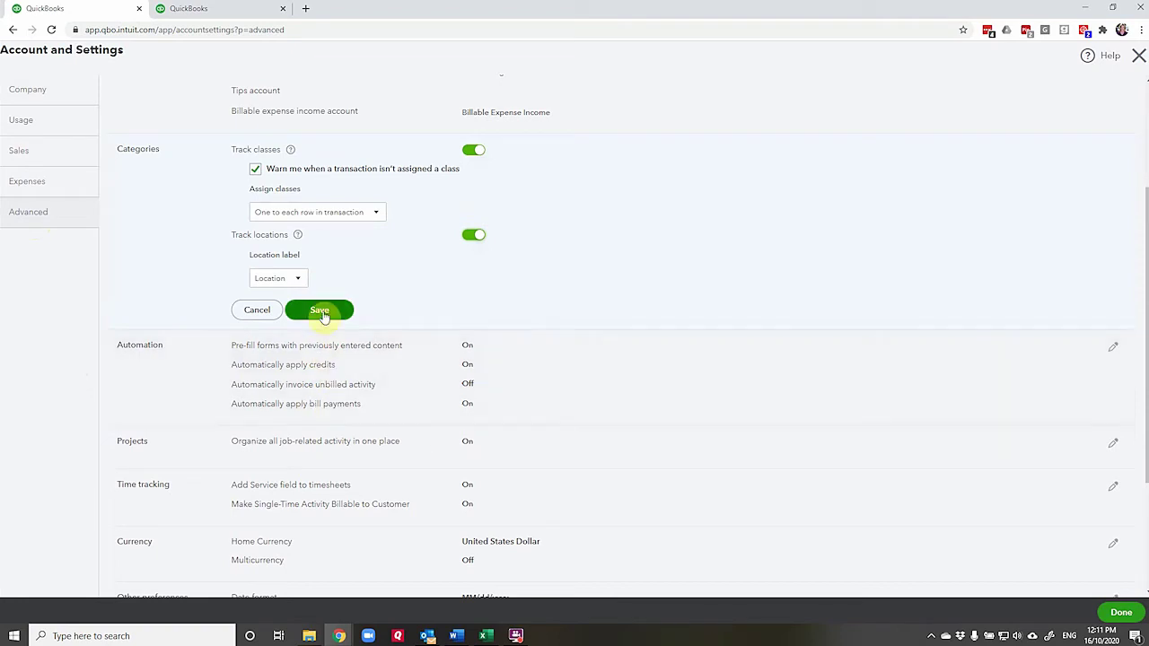
{"action": "left_click", "coordinate": [300, 282]}
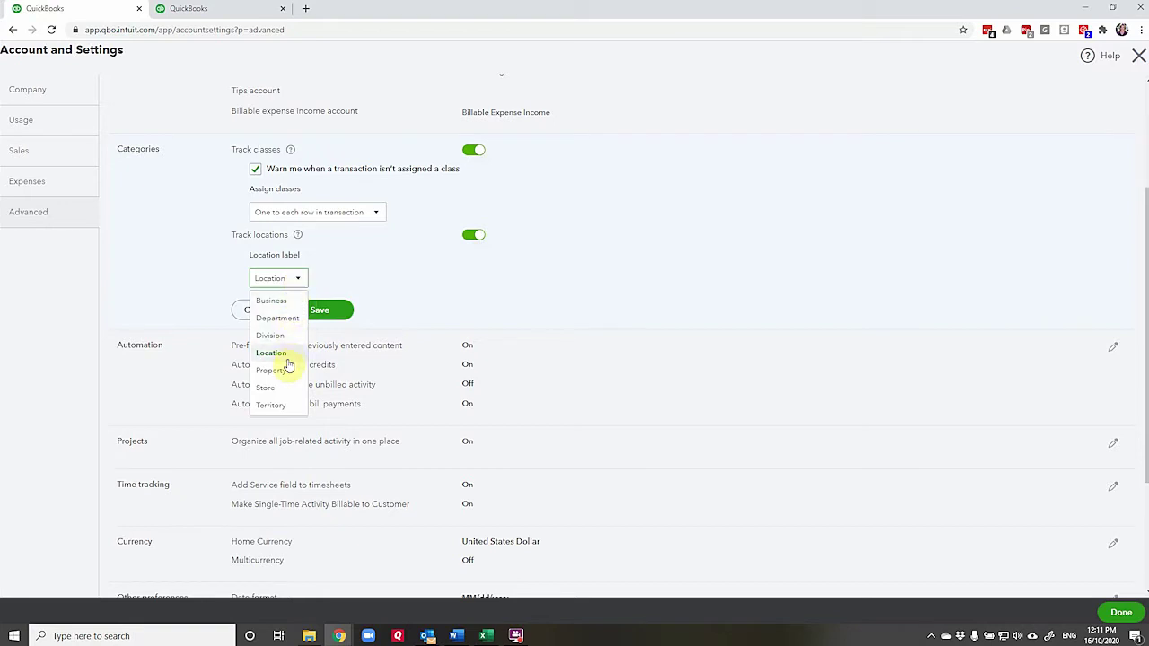
{"action": "left_click", "coordinate": [282, 412]}
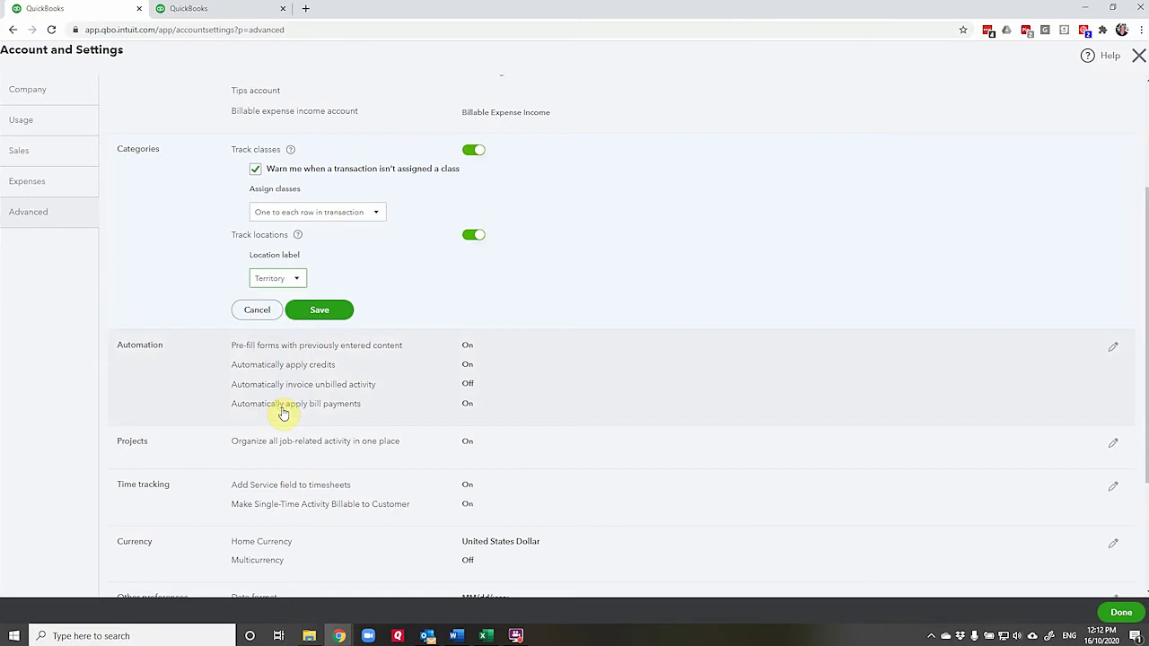
{"action": "left_click", "coordinate": [325, 312]}
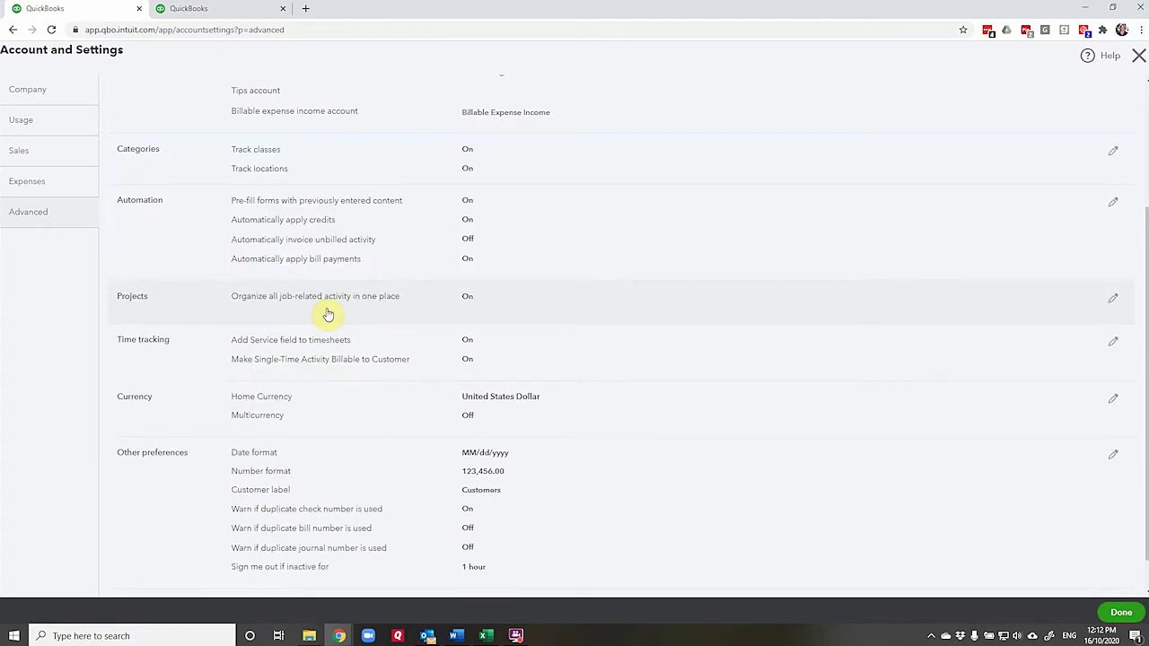
{"action": "left_click", "coordinate": [193, 10]}
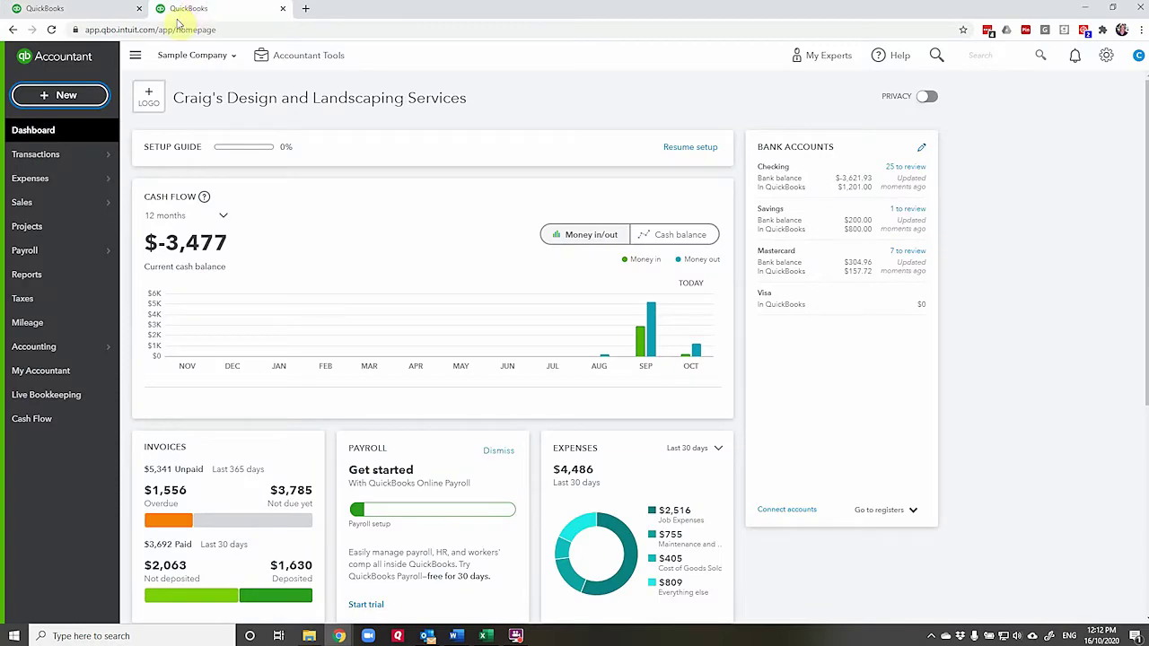
Start a Cool Cars invoice with Weekly Gardening Service and Custom Design lines
{"action": "left_click", "coordinate": [71, 95]}
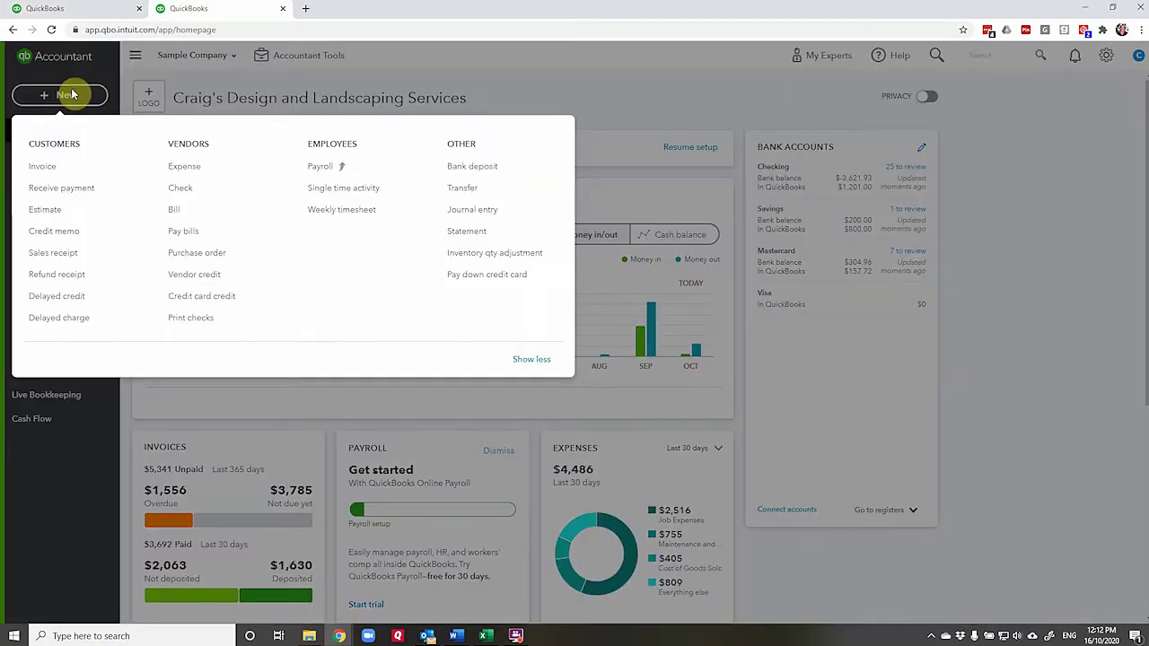
{"action": "left_click", "coordinate": [43, 167]}
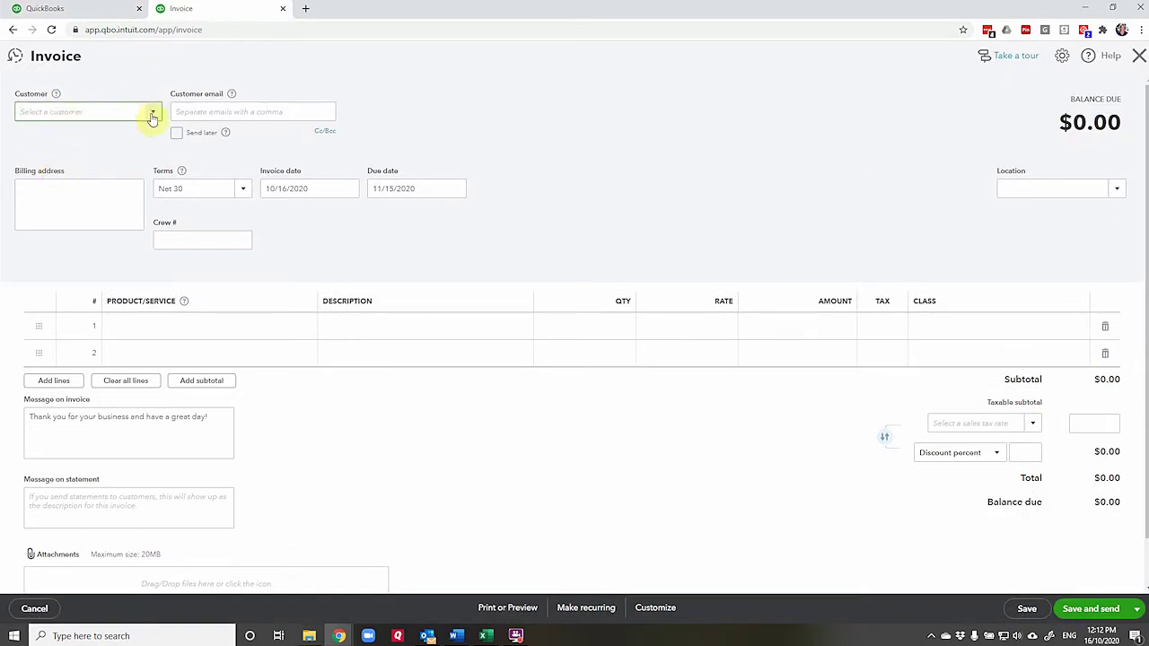
{"action": "left_click", "coordinate": [151, 115]}
{"action": "left_click", "coordinate": [103, 200]}
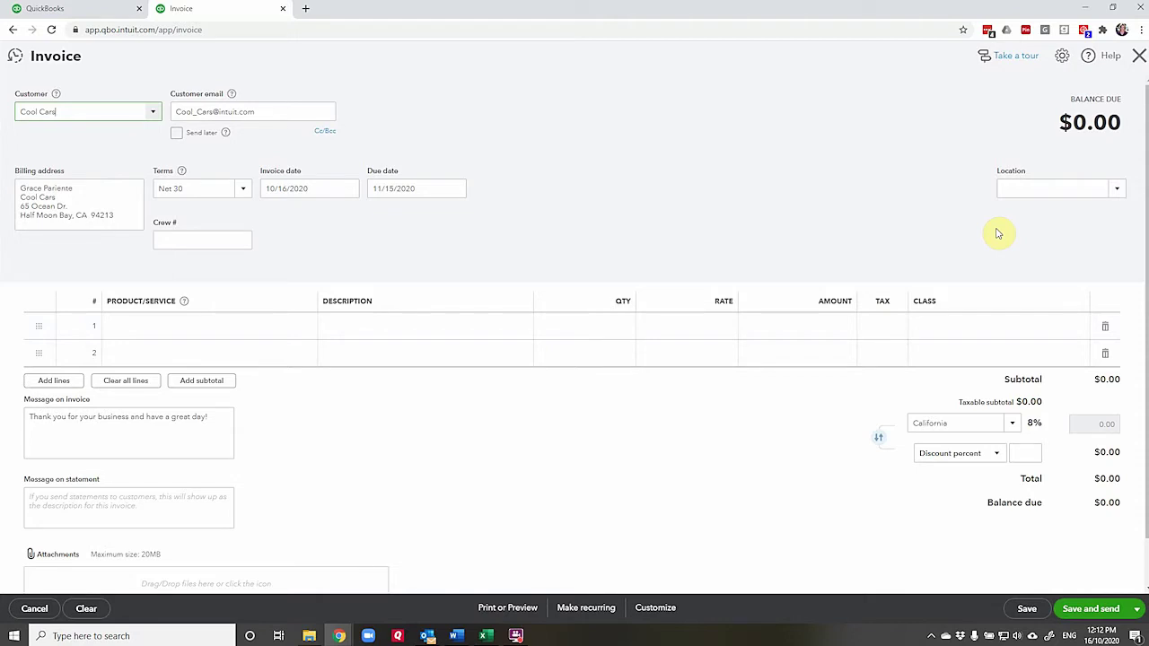
{"action": "left_click", "coordinate": [301, 330]}
{"action": "type", "text": "wee"}
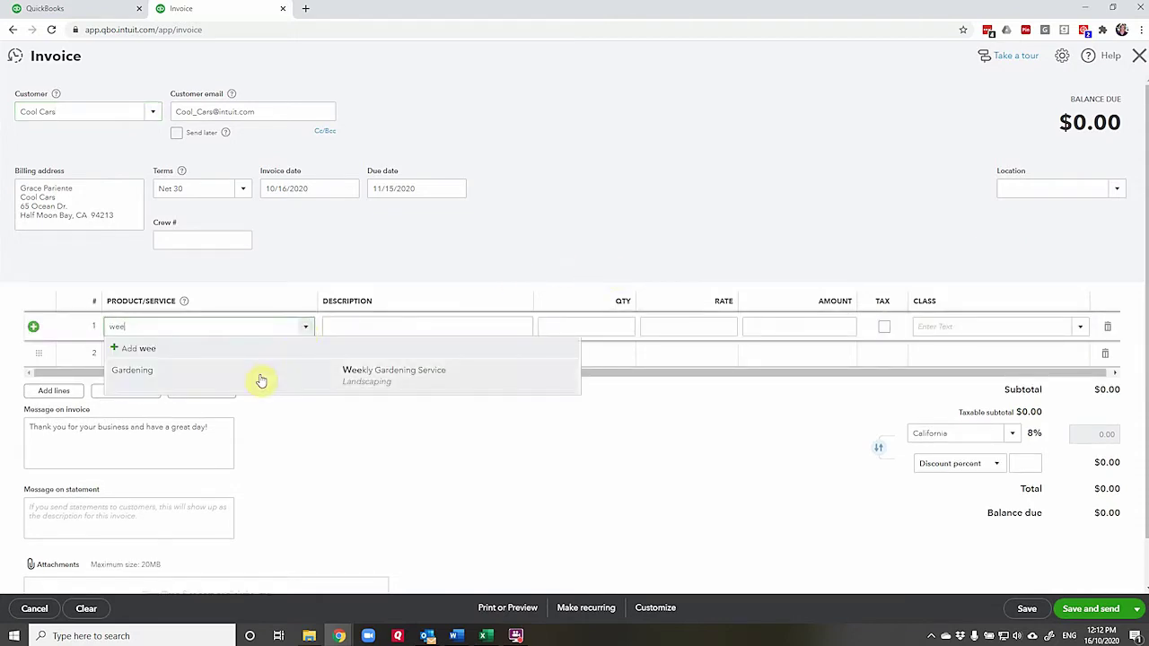
{"action": "left_click", "coordinate": [258, 379]}
{"action": "left_click", "coordinate": [239, 358]}
{"action": "type", "text": "Des"}
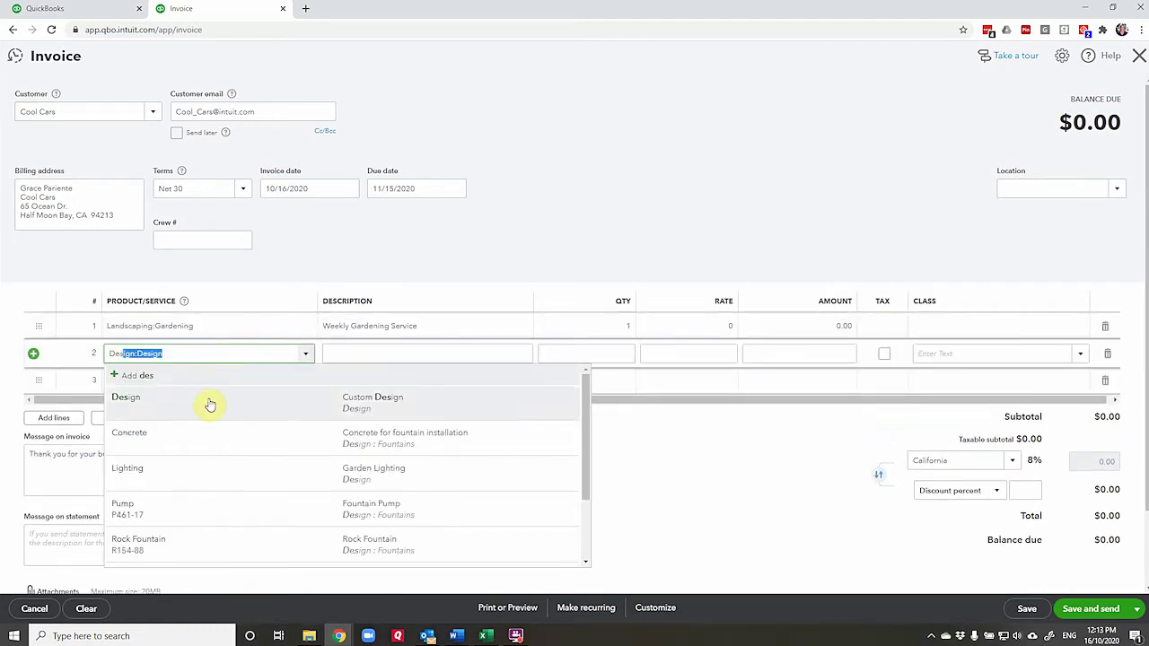
{"action": "left_click", "coordinate": [210, 403]}
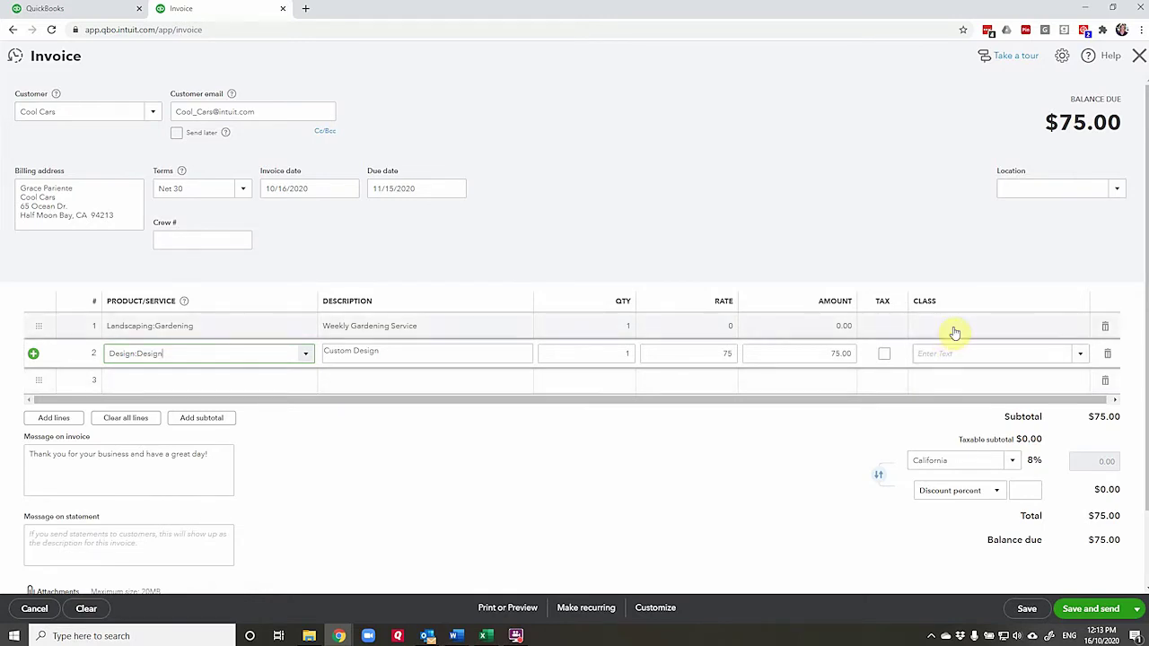
Tag the invoice with a new Southwest location and save it despite missing class fields
{"action": "left_click", "coordinate": [1114, 192]}
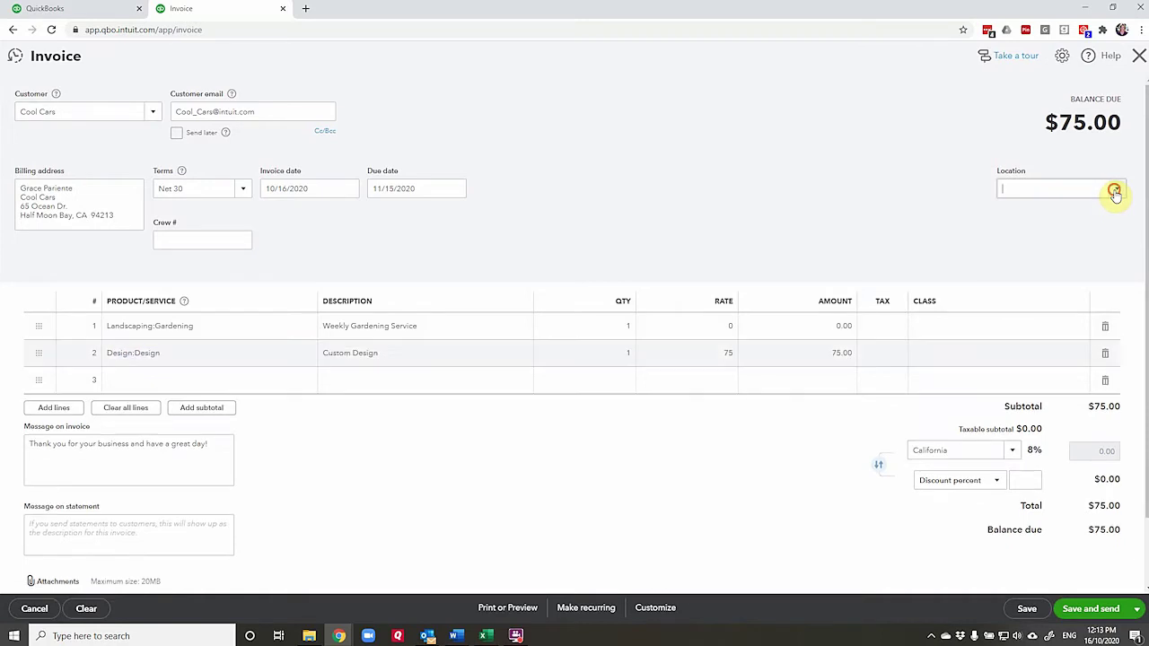
{"action": "left_click", "coordinate": [1029, 209]}
{"action": "type", "text": "Southwest"}
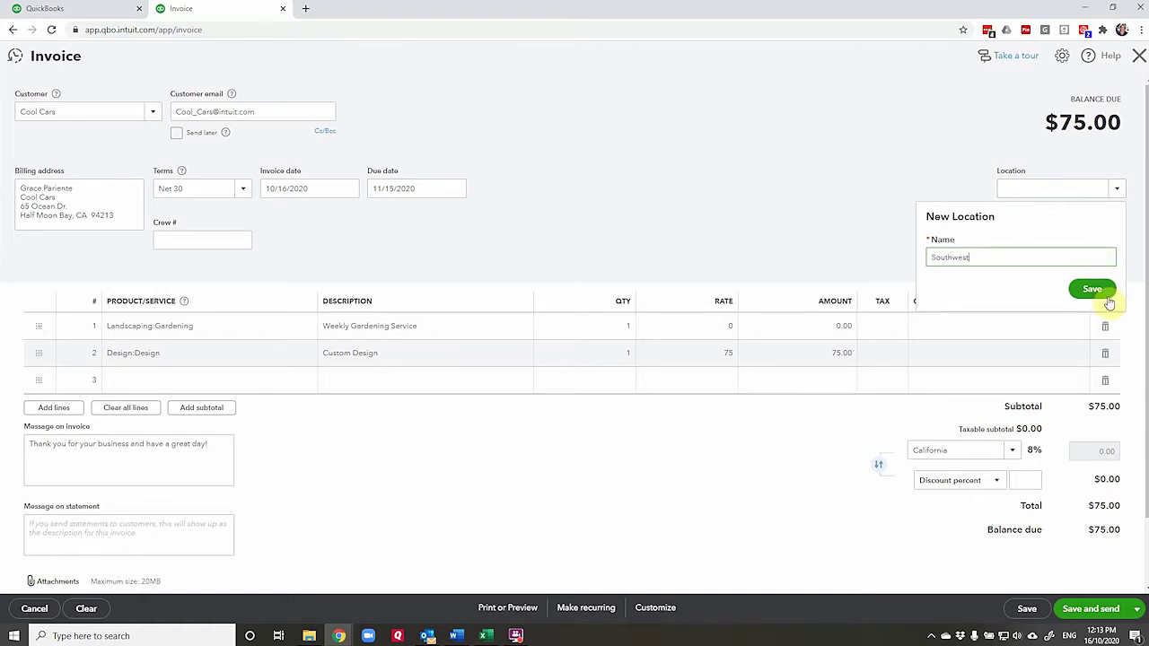
{"action": "left_click", "coordinate": [1089, 289]}
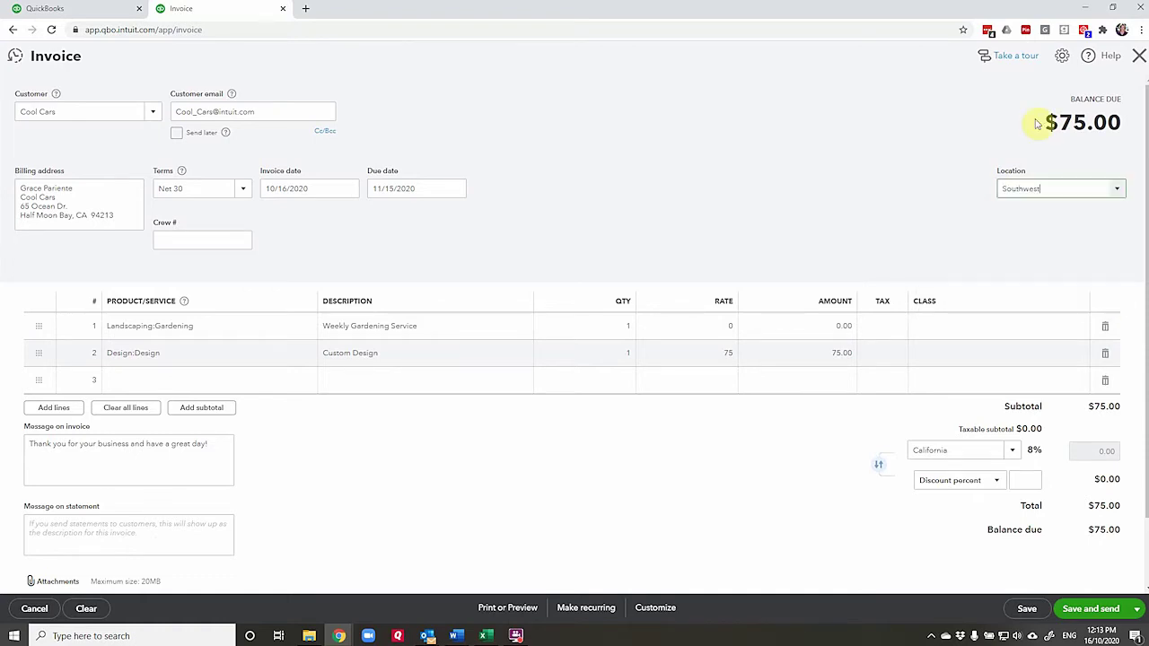
{"action": "left_click", "coordinate": [1137, 609]}
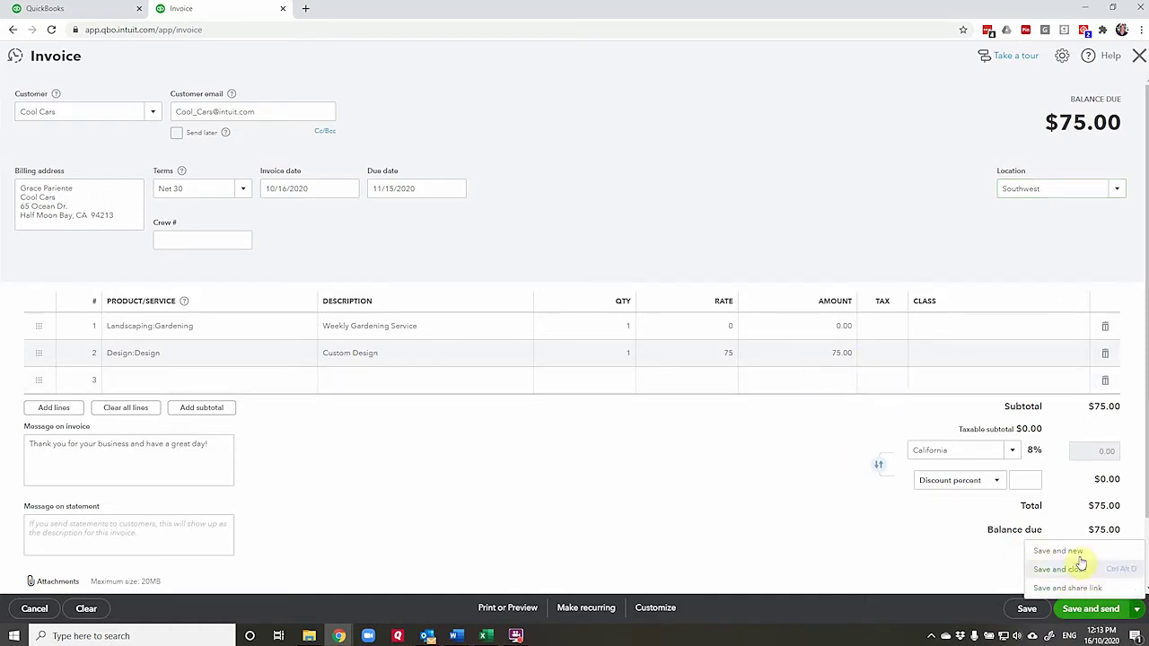
{"action": "left_click", "coordinate": [1060, 569]}
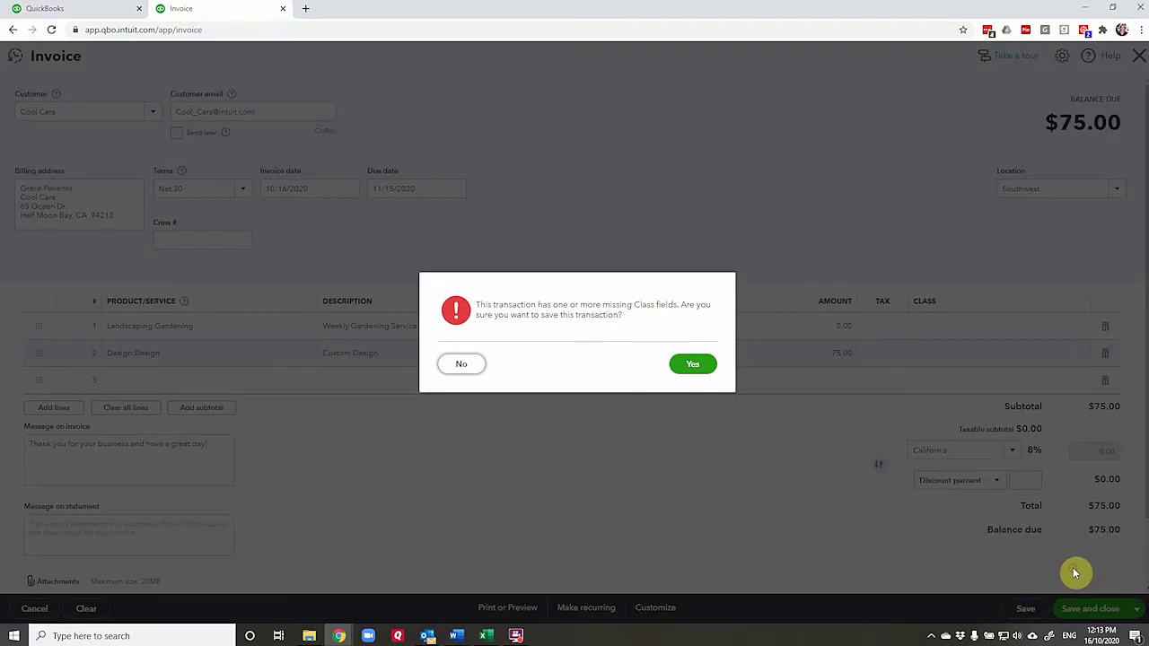
{"action": "left_click", "coordinate": [698, 366]}
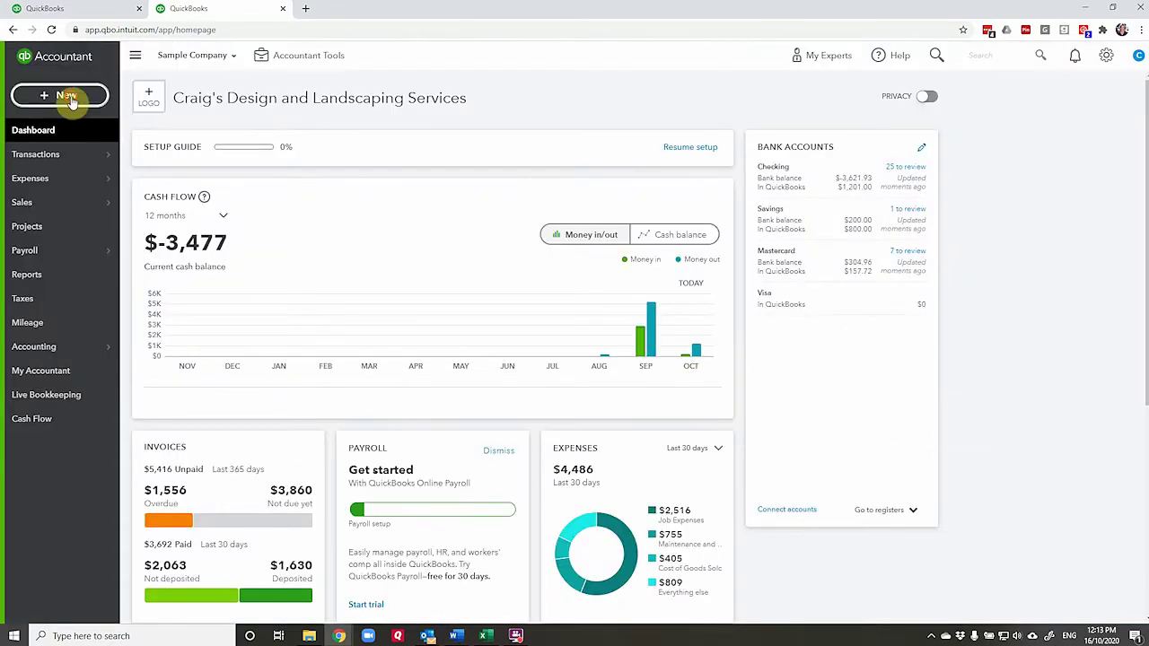
Start a new bill with Tania's Nursery as the vendor
{"action": "left_click", "coordinate": [61, 95]}
{"action": "left_click", "coordinate": [172, 210]}
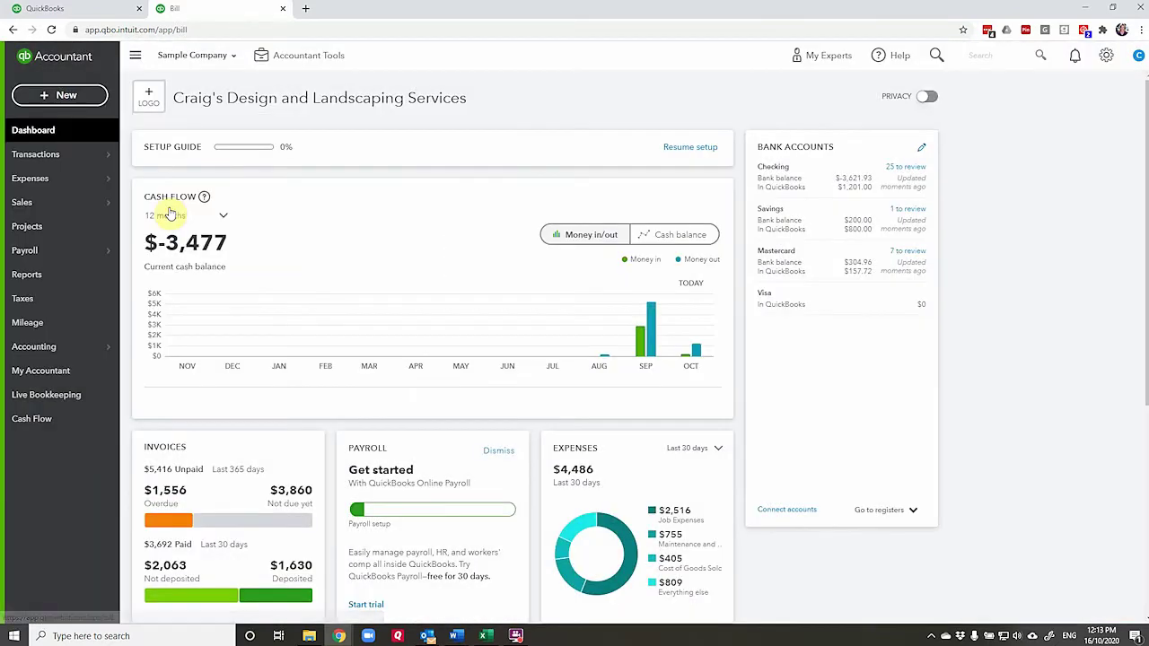
{"action": "type", "text": "tan"}
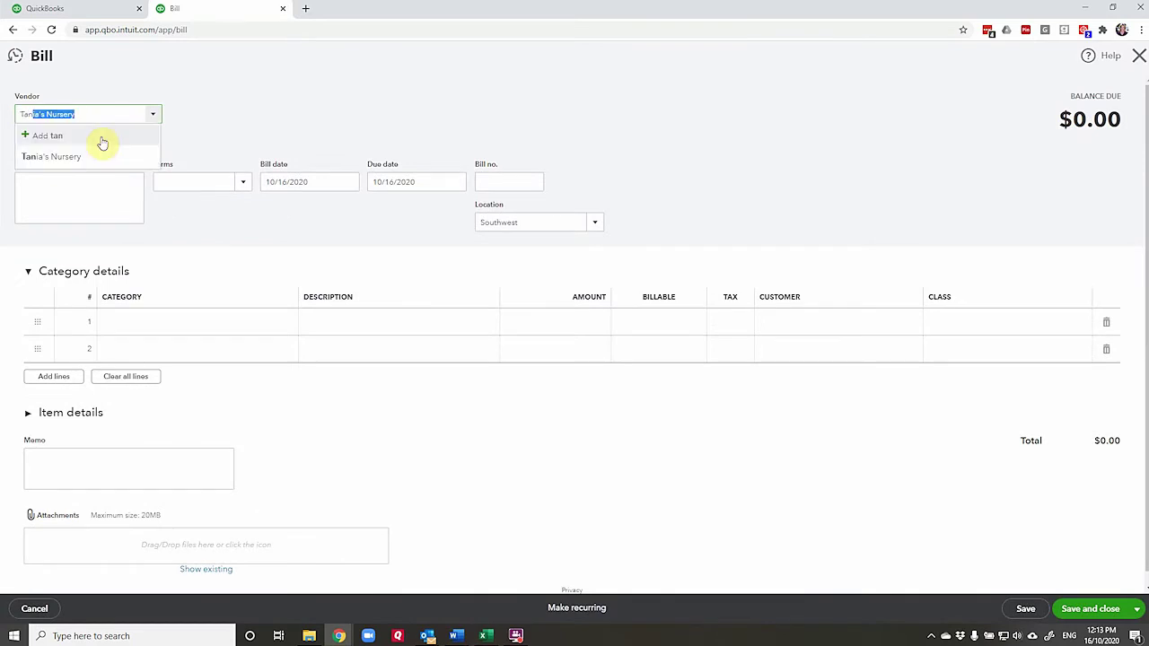
{"action": "left_click", "coordinate": [72, 157]}
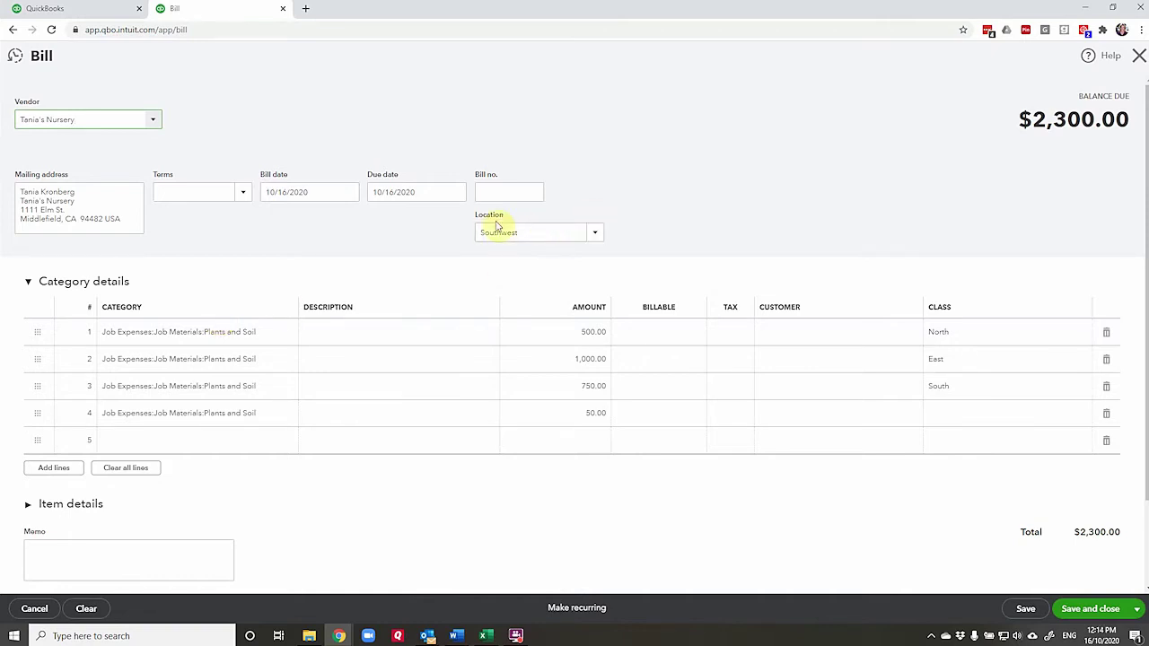
Assign the bill a new Desert location and save it, confirming despite missing class fields
{"action": "left_click", "coordinate": [594, 236]}
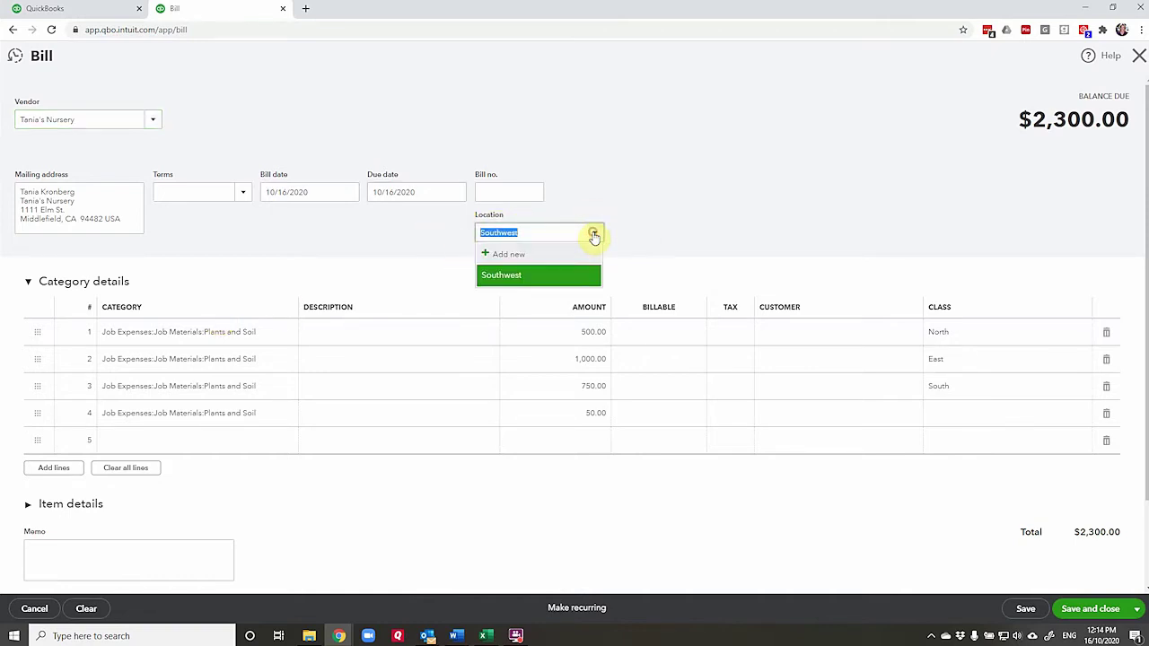
{"action": "left_click", "coordinate": [544, 256]}
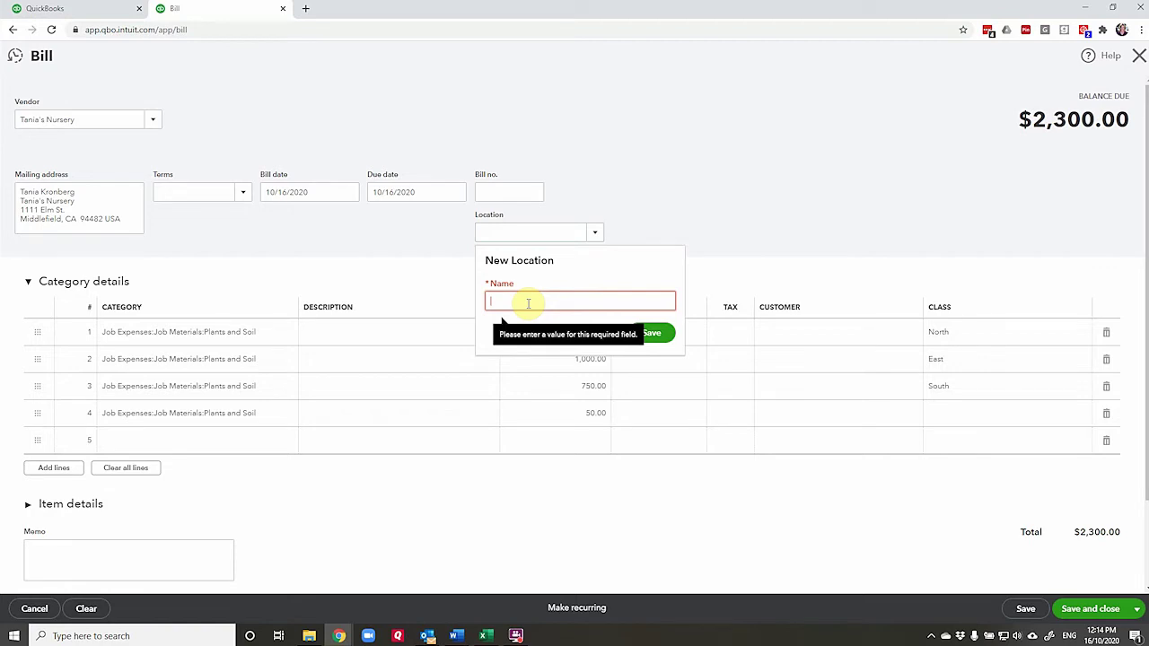
{"action": "type", "text": "Desert"}
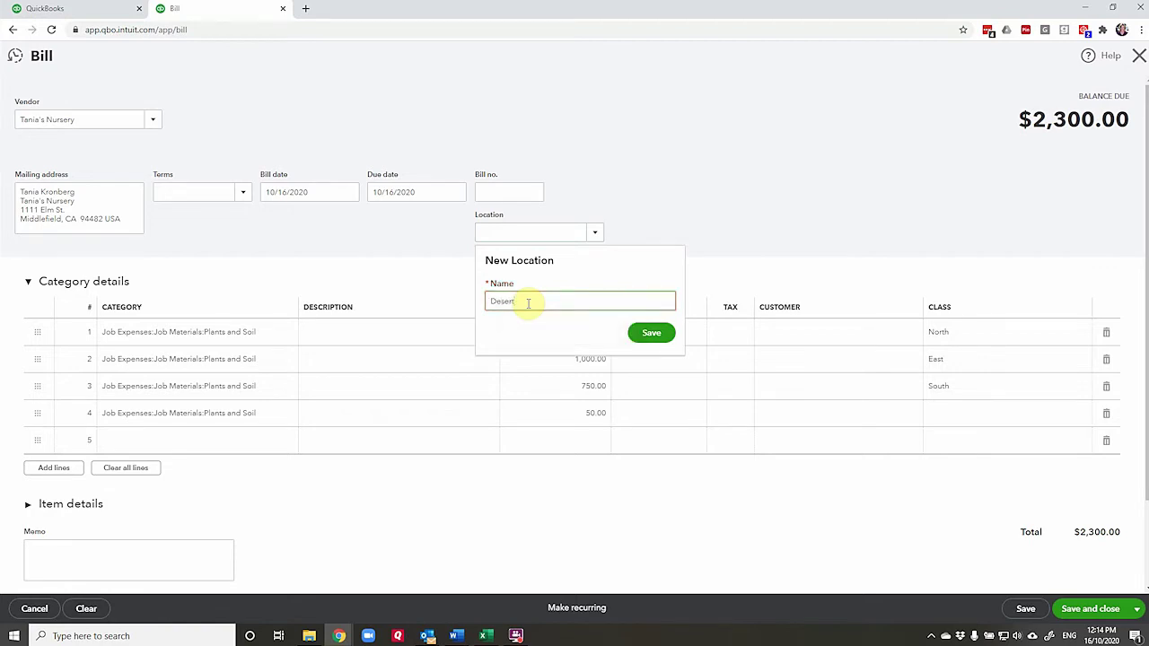
{"action": "left_click", "coordinate": [652, 333]}
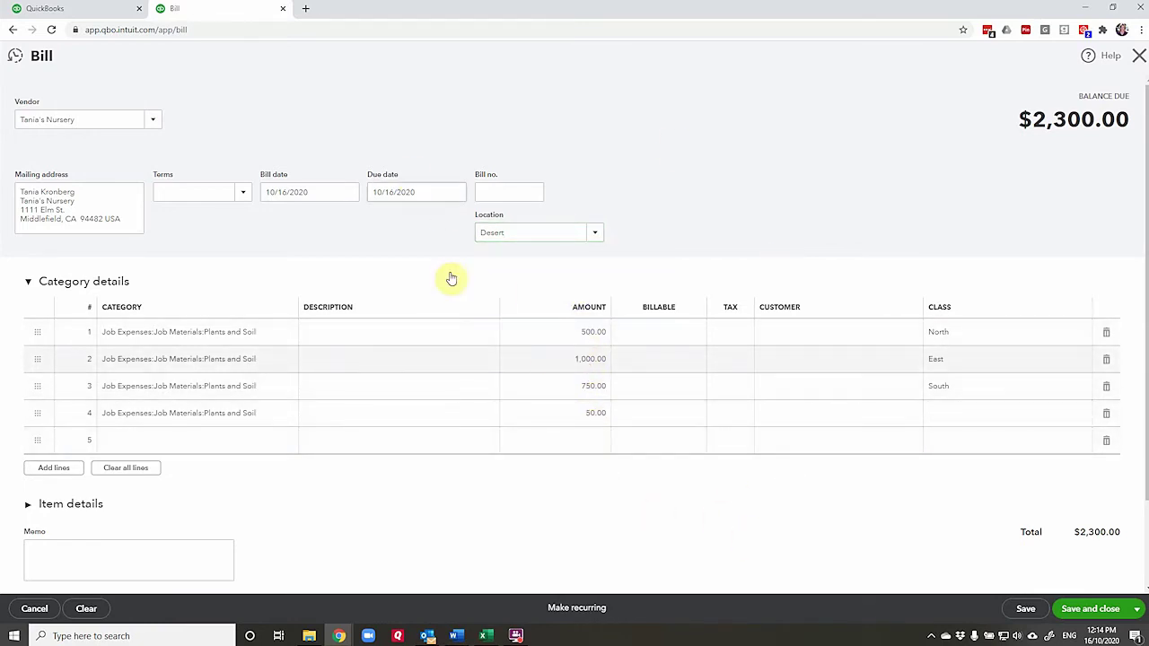
{"action": "left_click", "coordinate": [1086, 607]}
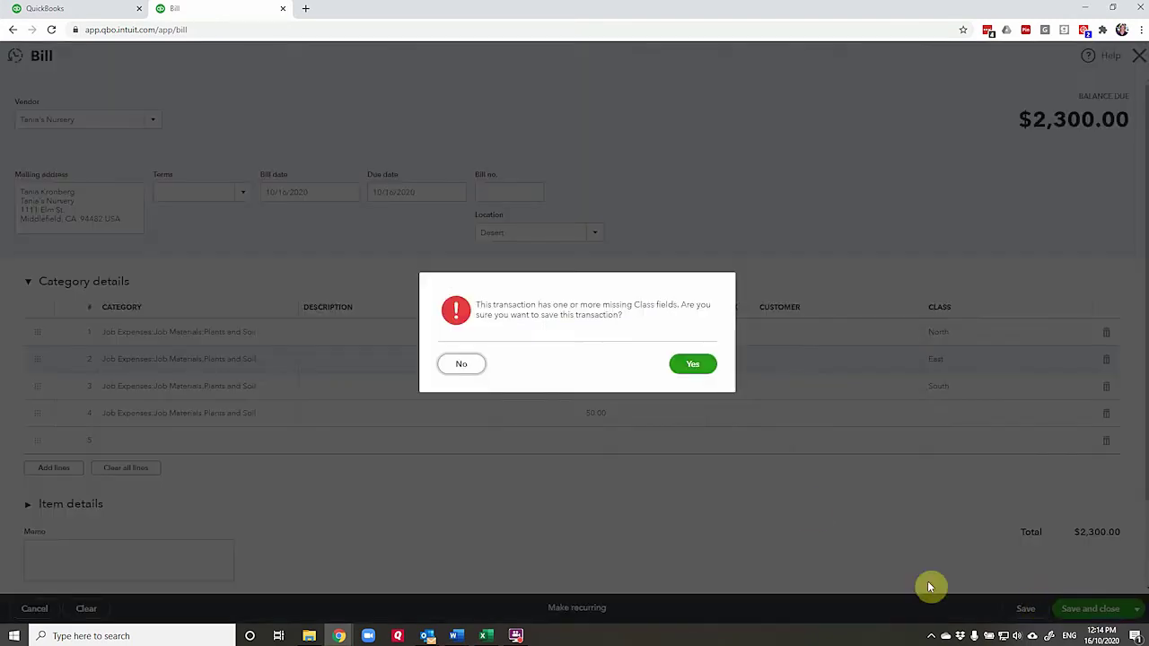
{"action": "left_click", "coordinate": [684, 364]}
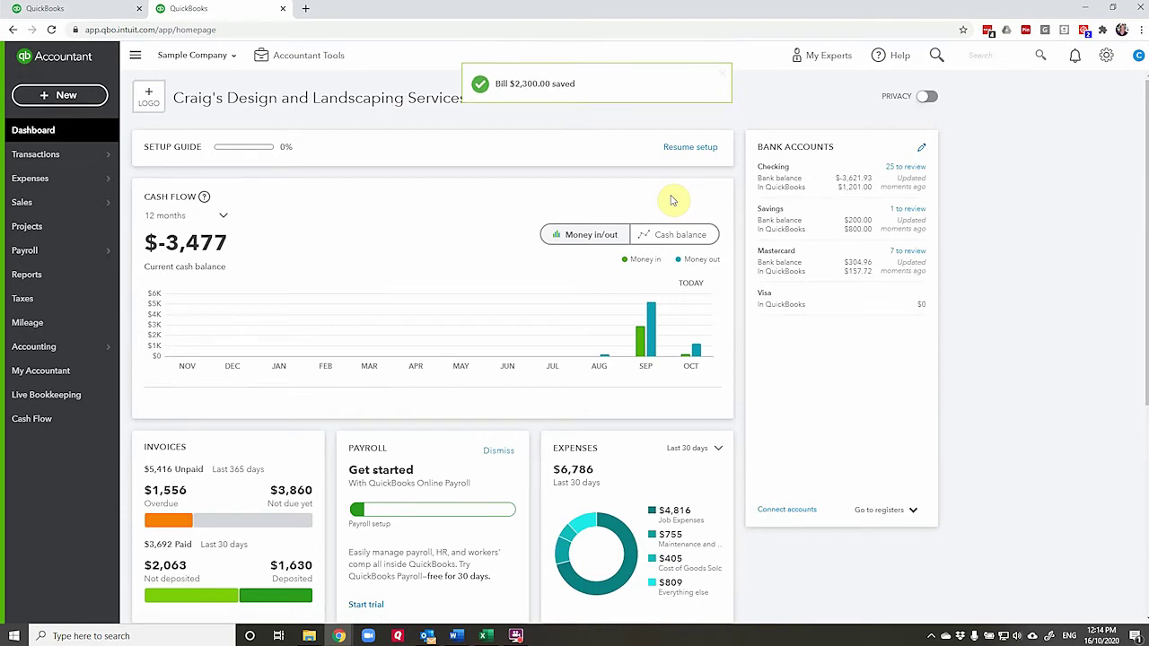
Open Profit and Loss by Location and review the Desert $2,300 expense and Southwest $75 income
{"action": "left_click", "coordinate": [58, 280]}
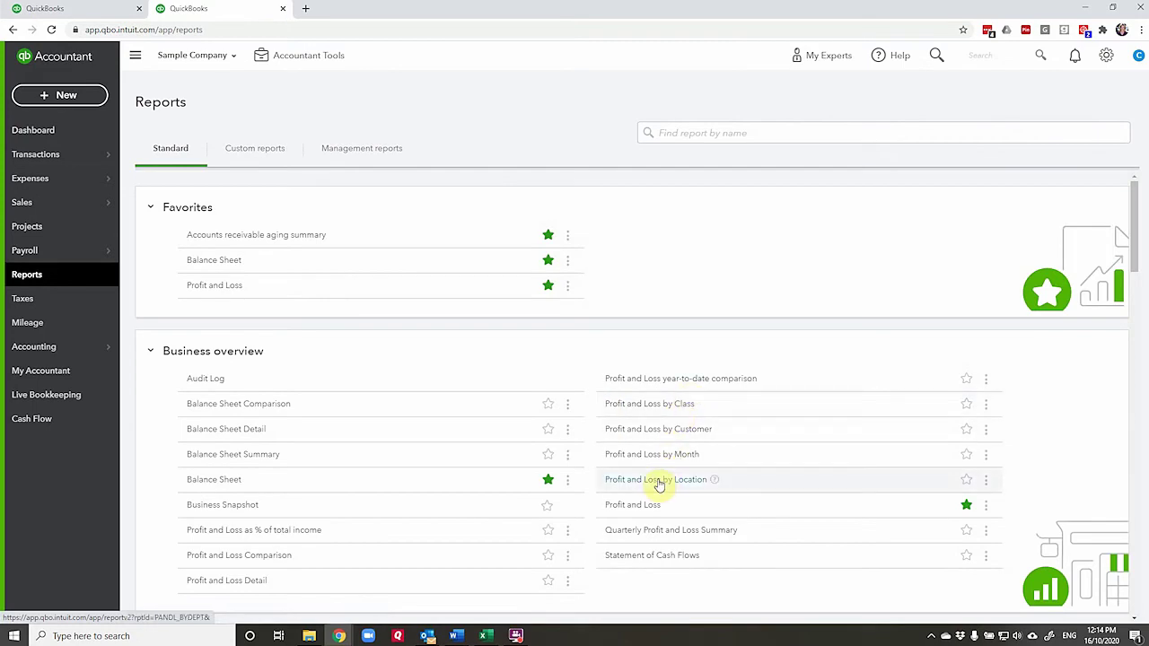
{"action": "left_click", "coordinate": [660, 481]}
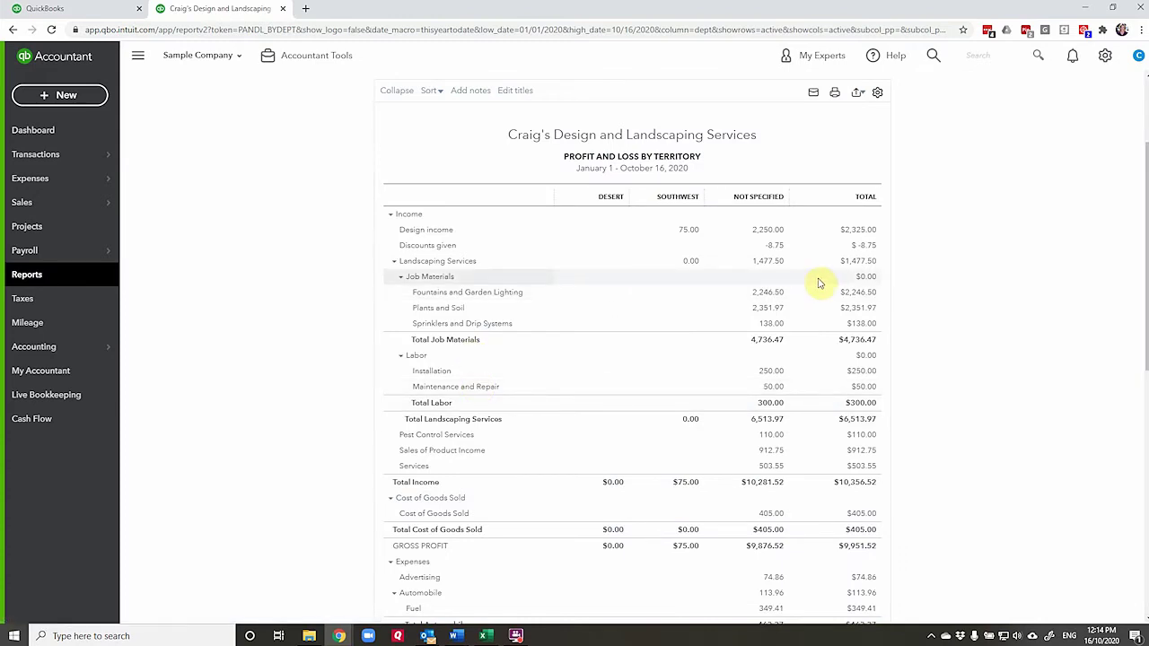
{"action": "mouse_move", "coordinate": [631, 135]}
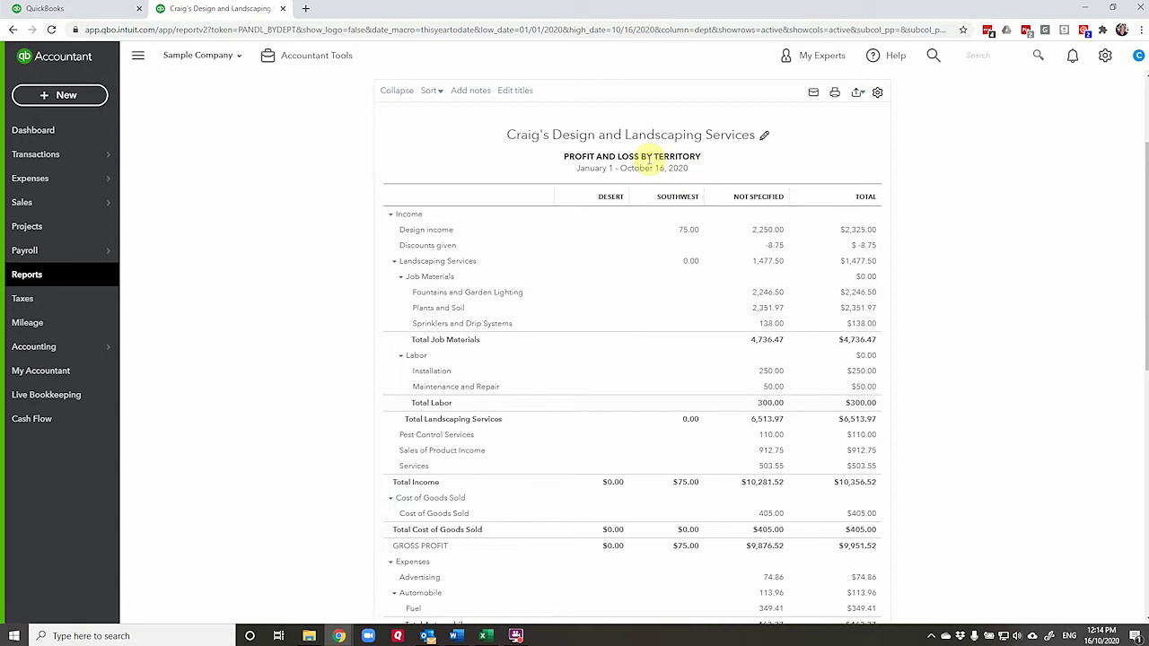
{"action": "scroll", "coordinate": [655, 166], "scroll_direction": "down", "scroll_amount": 1}
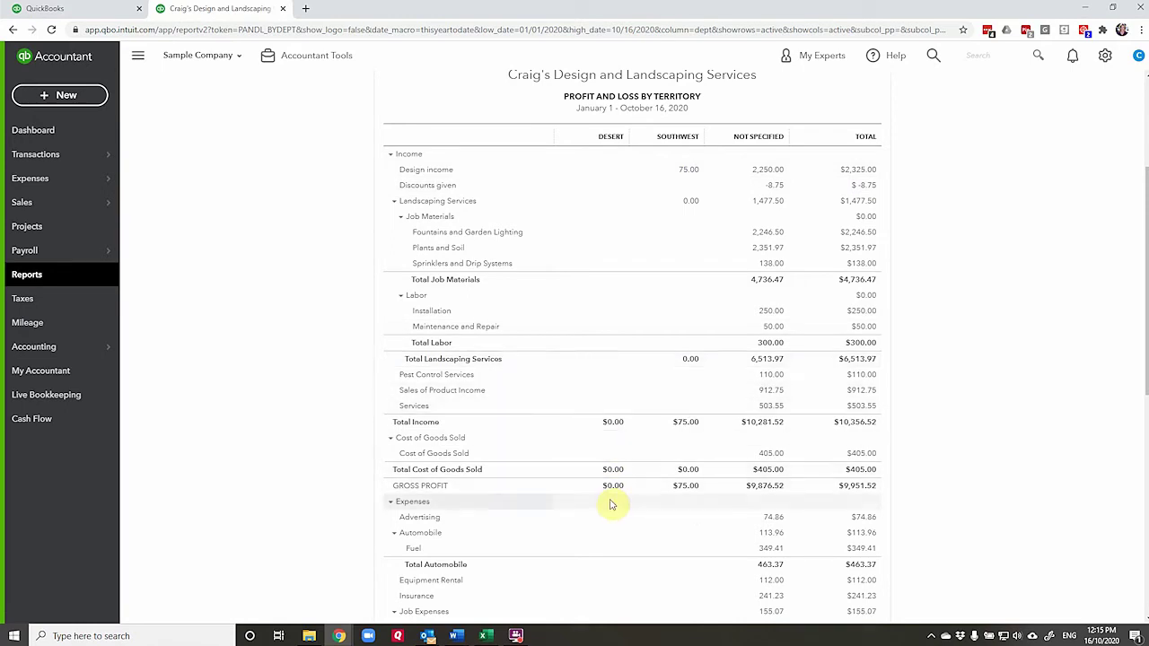
{"action": "scroll", "coordinate": [614, 434], "scroll_direction": "down", "scroll_amount": 5}
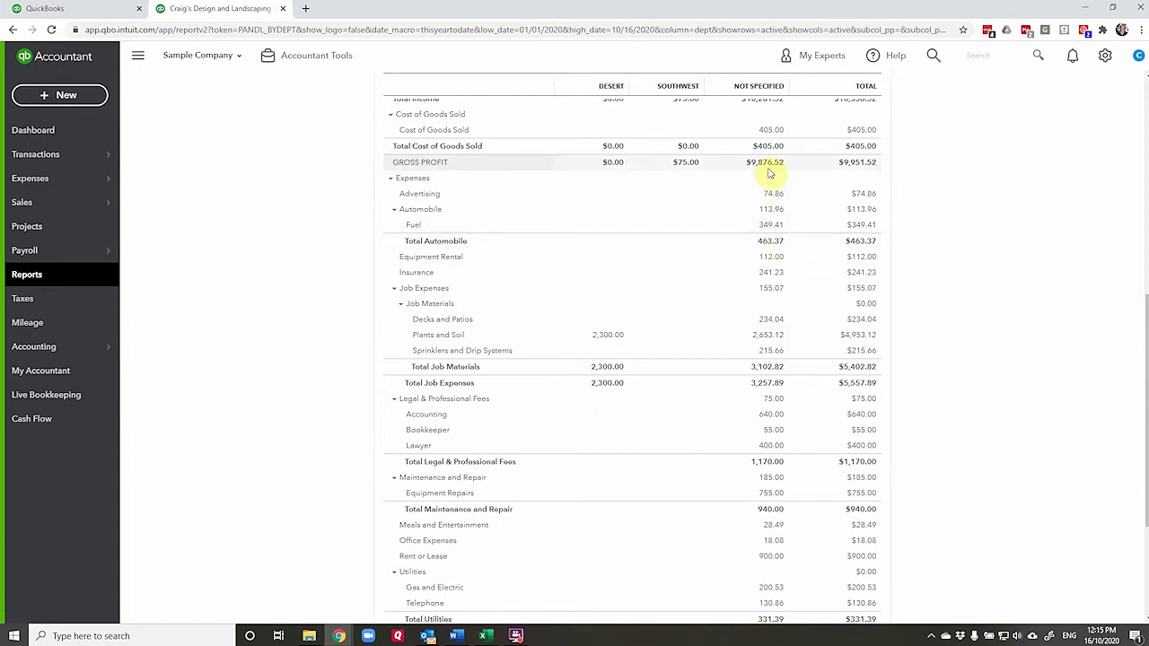
{"action": "scroll", "coordinate": [779, 177], "scroll_direction": "up", "scroll_amount": 1}
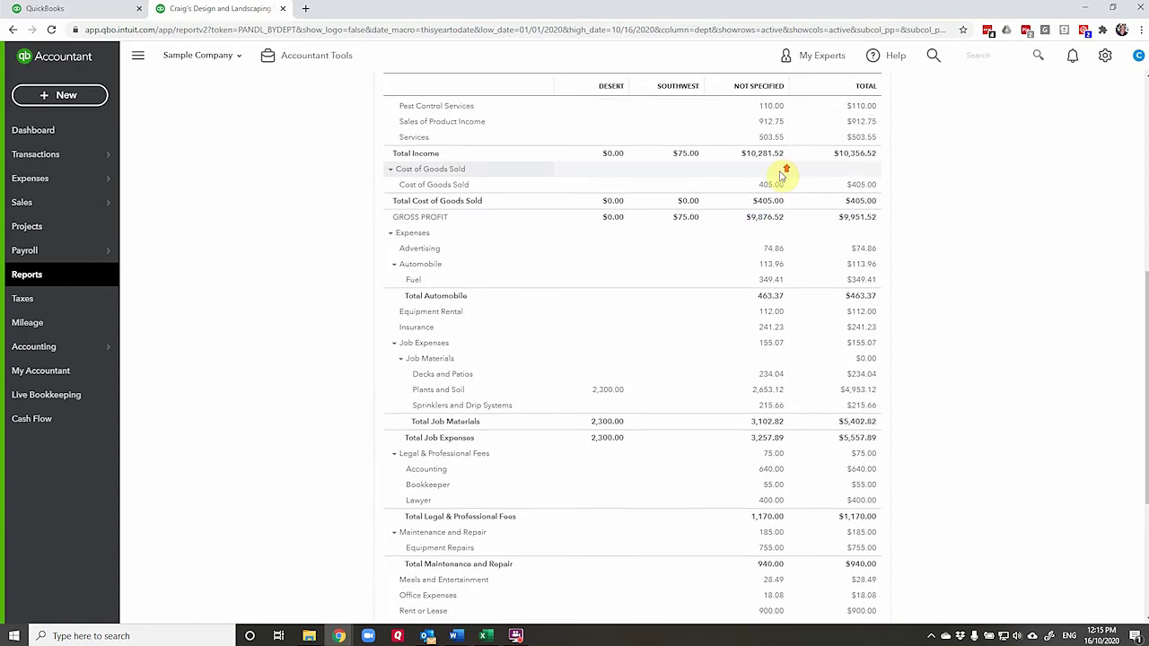
{"action": "scroll", "coordinate": [781, 177], "scroll_direction": "up", "scroll_amount": 1}
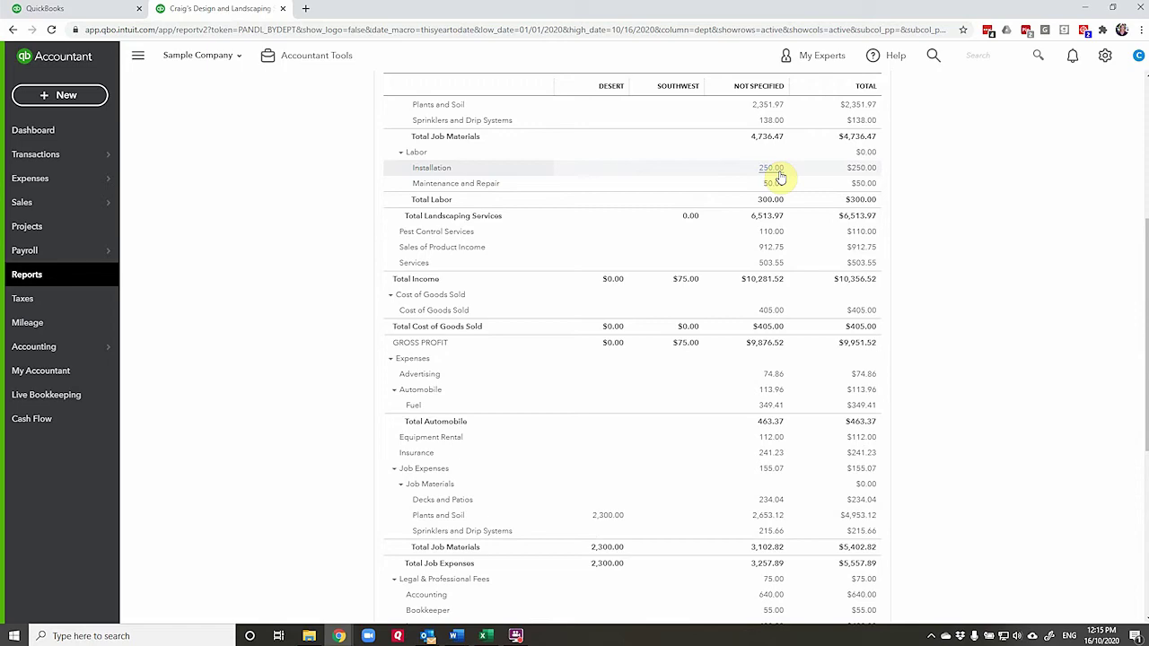
{"action": "scroll", "coordinate": [711, 299], "scroll_direction": "down", "scroll_amount": 1}
{"action": "scroll", "coordinate": [710, 300], "scroll_direction": "down", "scroll_amount": 1}
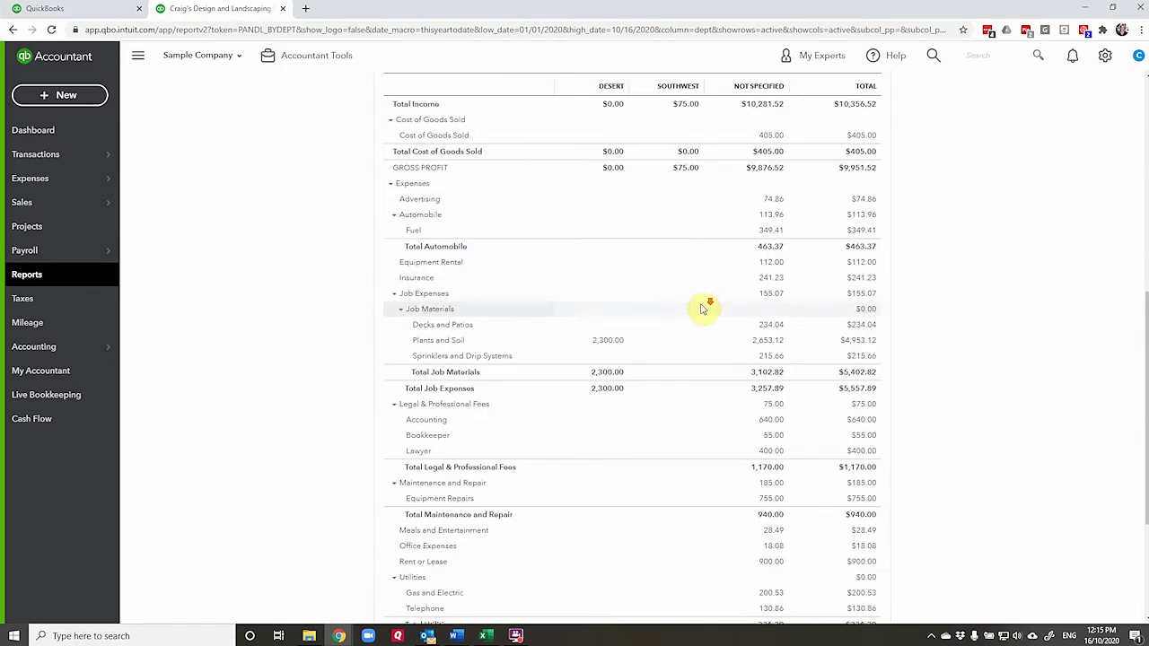
{"action": "scroll", "coordinate": [703, 310], "scroll_direction": "down", "scroll_amount": 2}
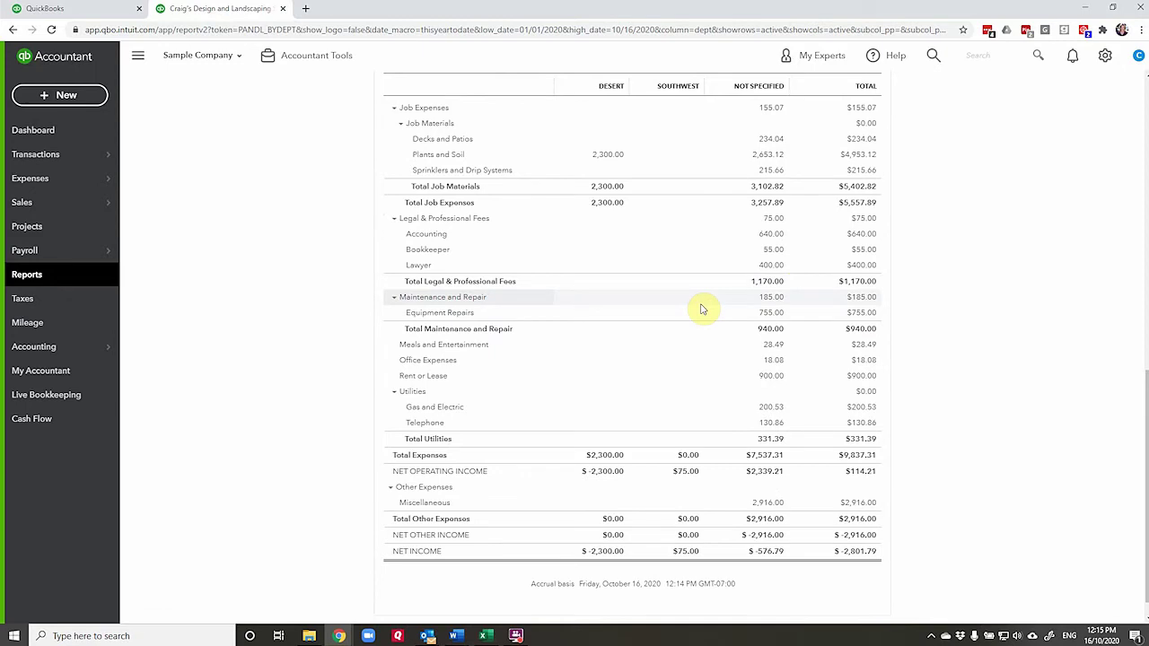